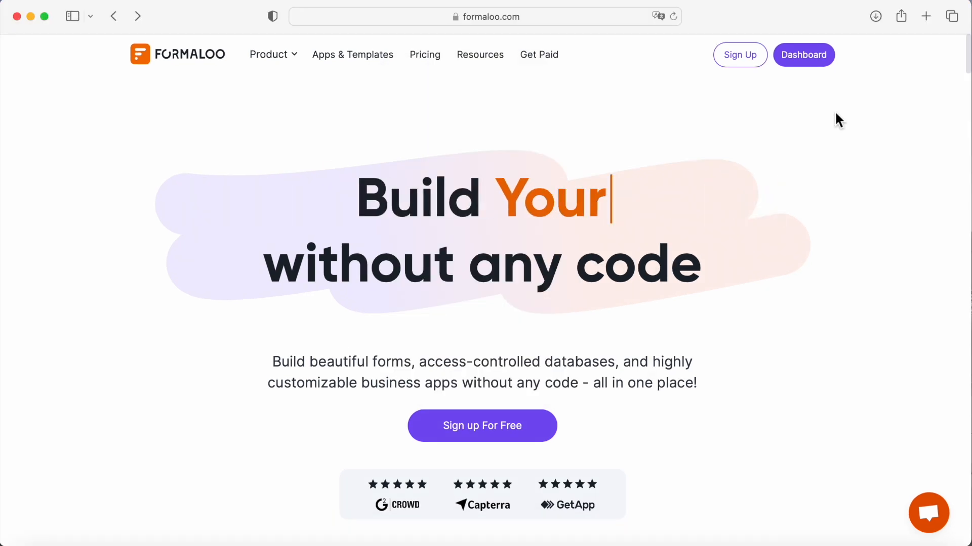
# Step: Search the dashboard's form templates for "customer satisfaction" and choose the Customer satisfaction survey template
pyautogui.click(814, 60)
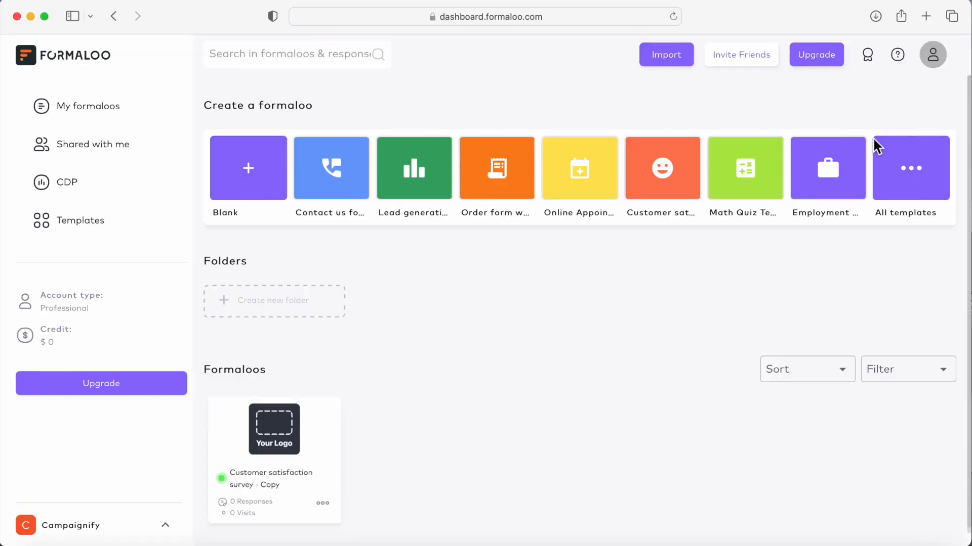
pyautogui.click(909, 175)
pyautogui.click(772, 114)
pyautogui.write('cu')
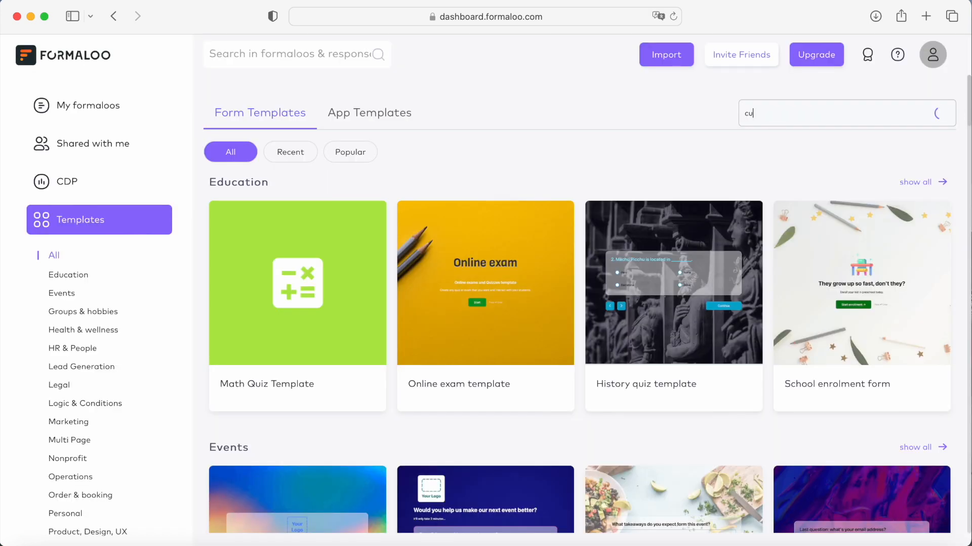
pyautogui.write('stomer satisfaction')
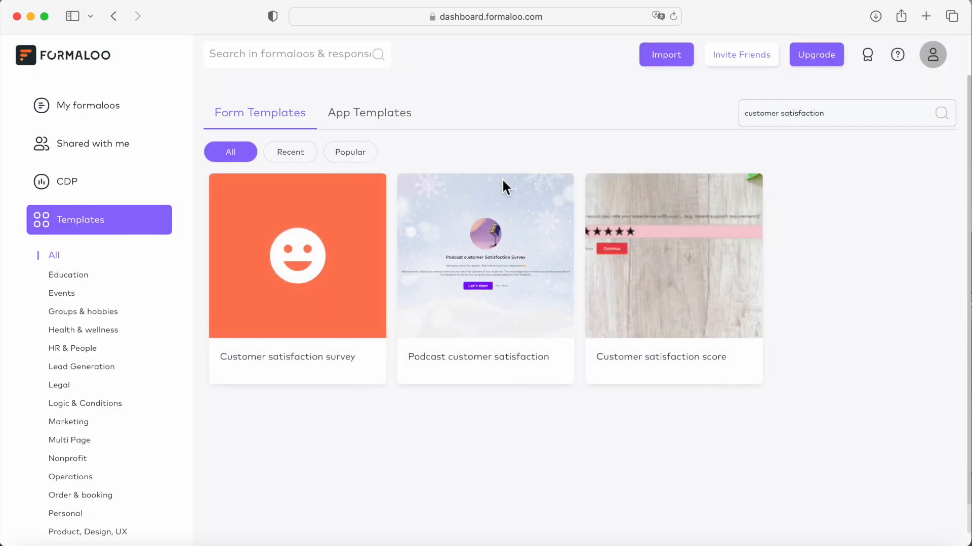
pyautogui.click(310, 274)
# Step: Add an Email Verification field titled "Email verification" to the survey and make it required
pyautogui.scroll(-3, 306, 213)
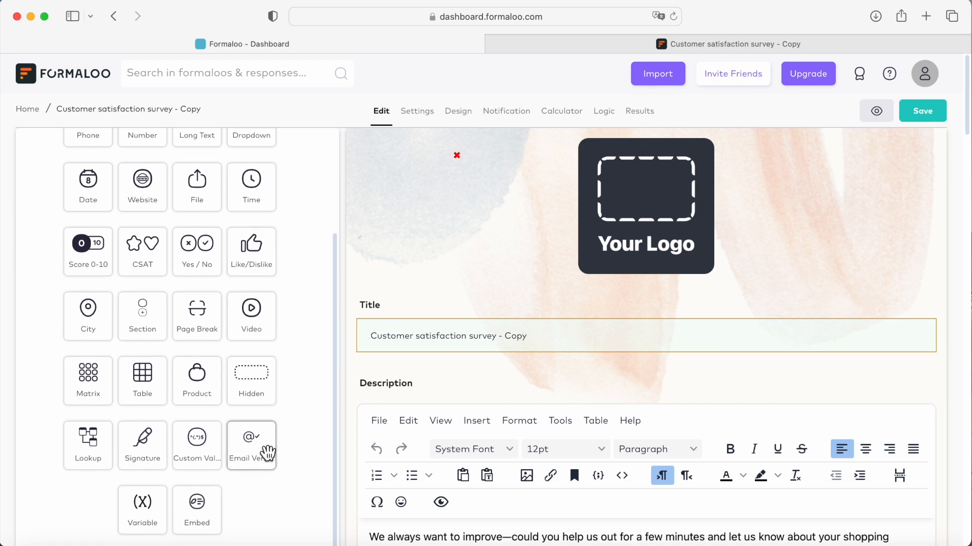
pyautogui.click(267, 452)
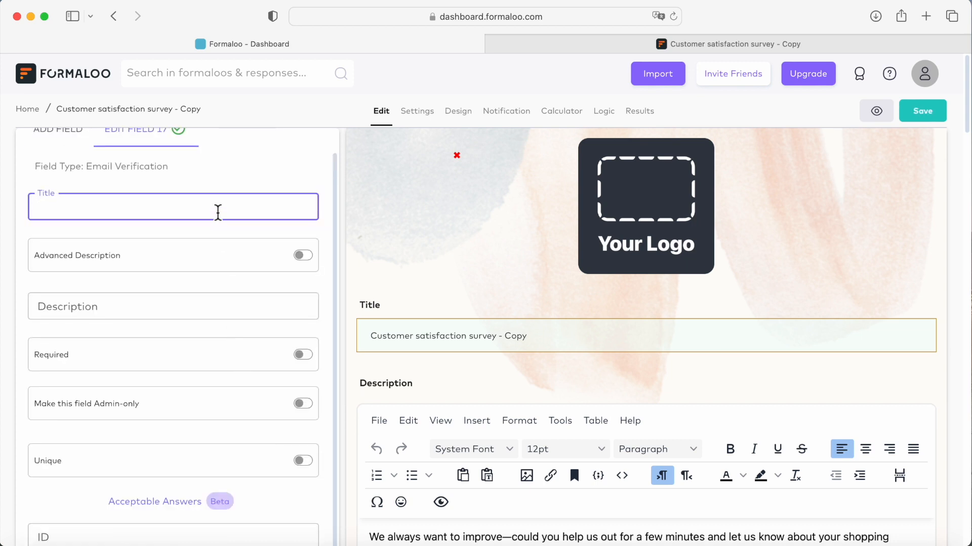
pyautogui.write('Email verification')
pyautogui.click(304, 357)
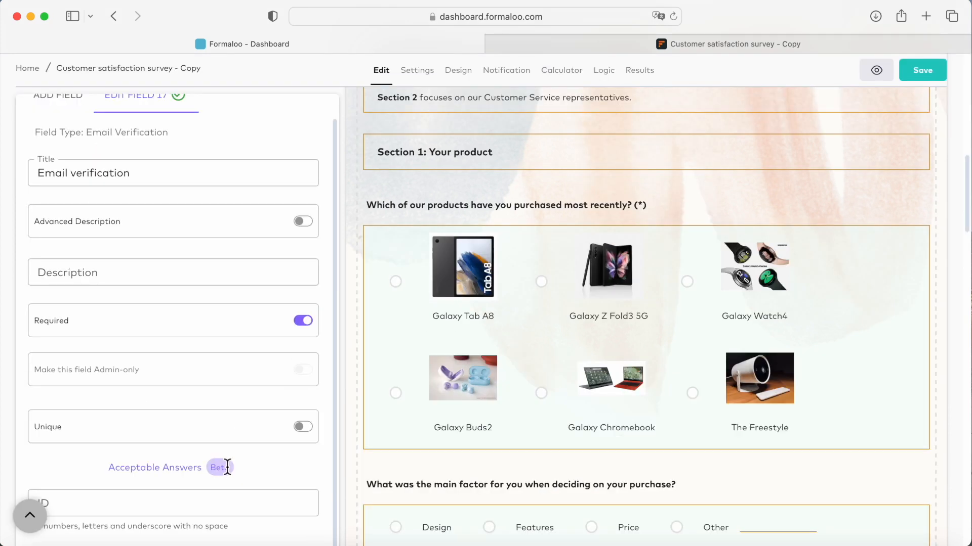
# Step: Enter four permitted e-mail addresses as the acceptable answers of the Email verification field
pyautogui.click(189, 469)
pyautogui.write('lisa@simpson.com bart@simpson.com')
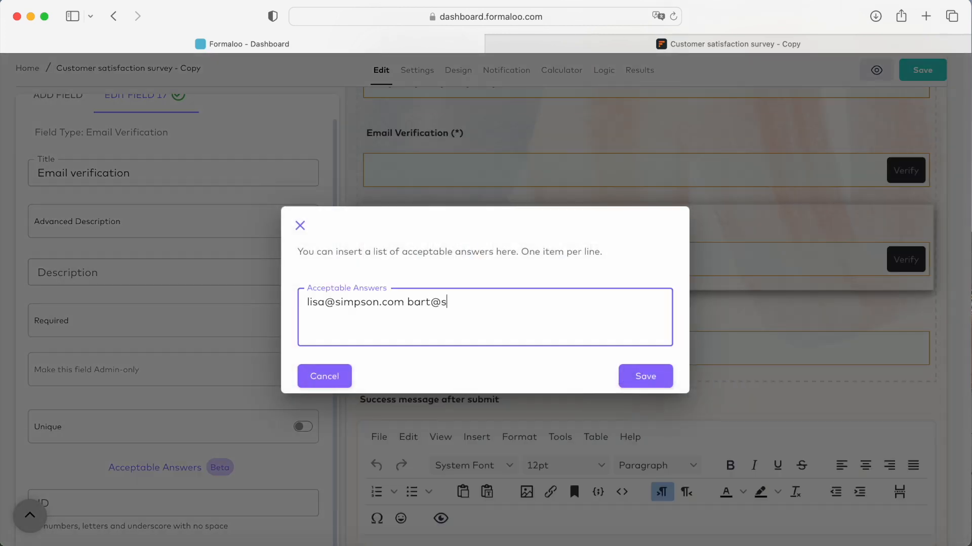
pyautogui.write(' homer@simpson.com marge@simpson.com')
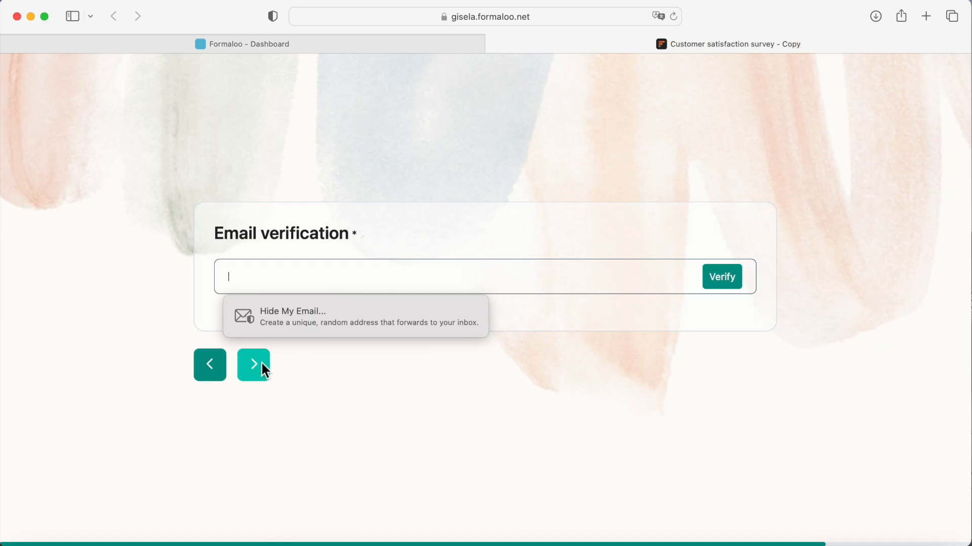
# Step: Test the Email verification question in the published form by entering one of the permitted e-mail addresses
pyautogui.click(255, 373)
pyautogui.write('lisa@simpso')
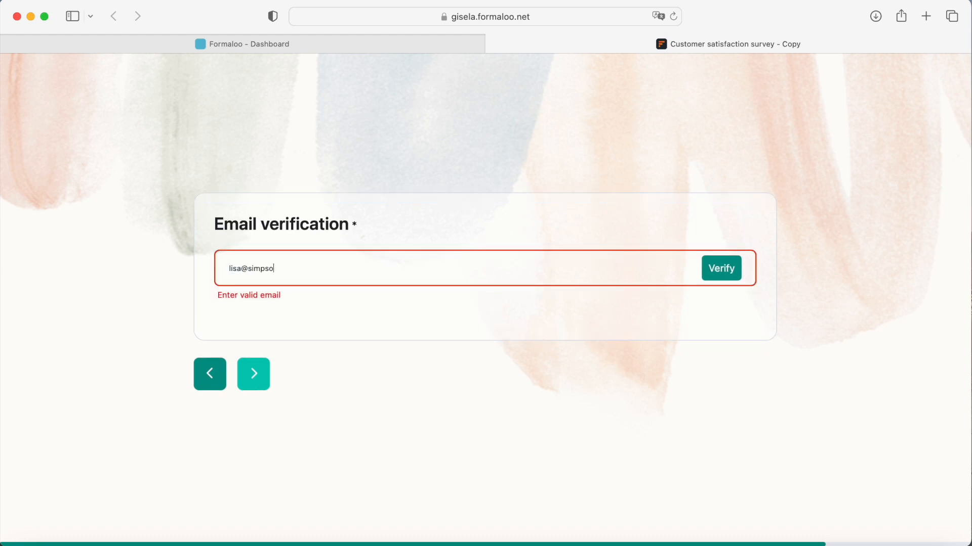
pyautogui.write('n.com')
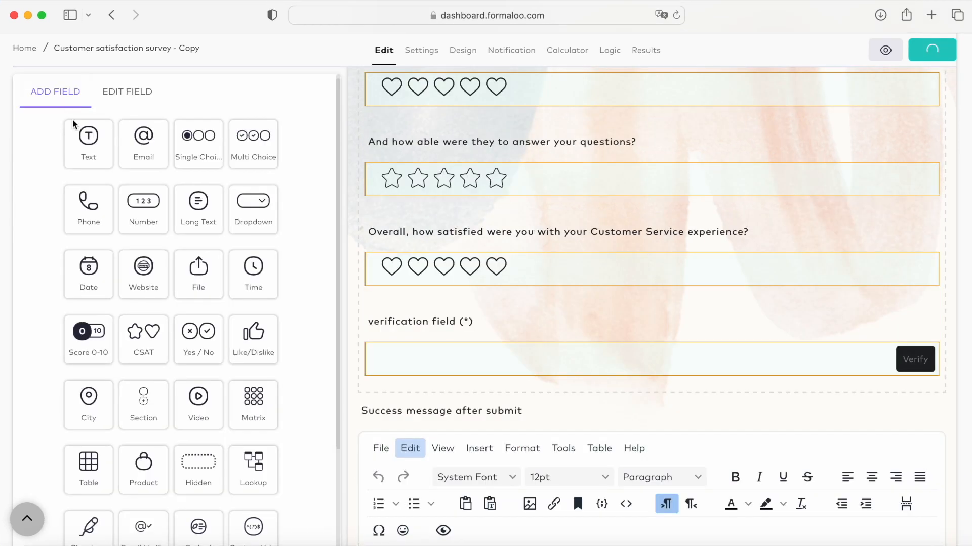
# Step: Add an Email field titled "E-mail field" directly above the verification field
pyautogui.moveTo(144, 165); pyautogui.dragTo(439, 358)
pyautogui.write('field')
pyautogui.press('BackSpace')
pyautogui.write('d')
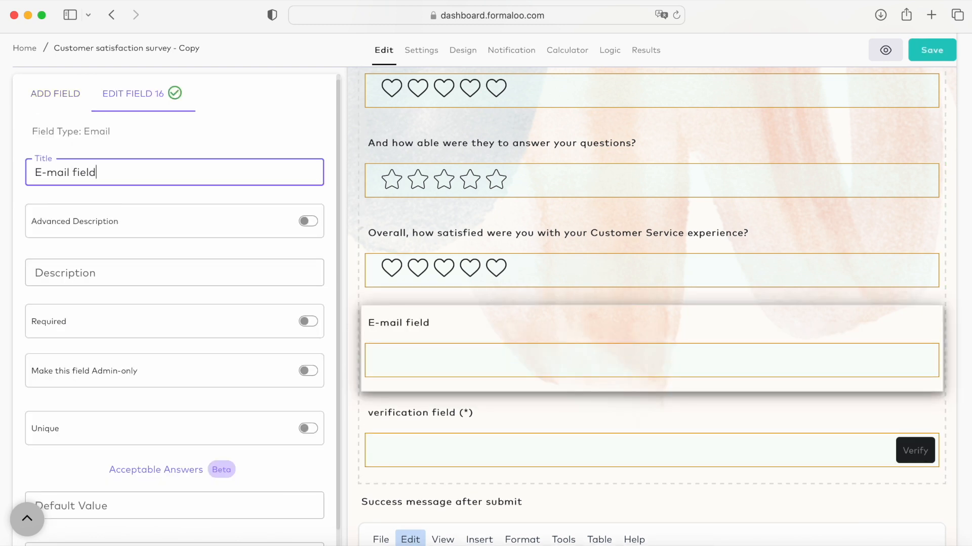
# Step: Set two e-mail addresses, one per line, as the acceptable answers of the E-mail field and save the list
pyautogui.scroll(-2, 188, 405)
pyautogui.click(183, 423)
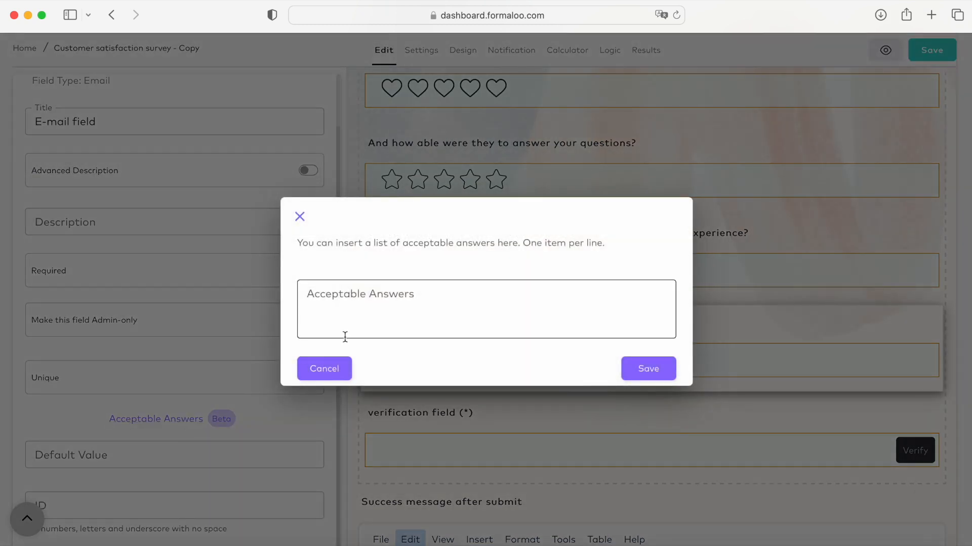
pyautogui.click(399, 307)
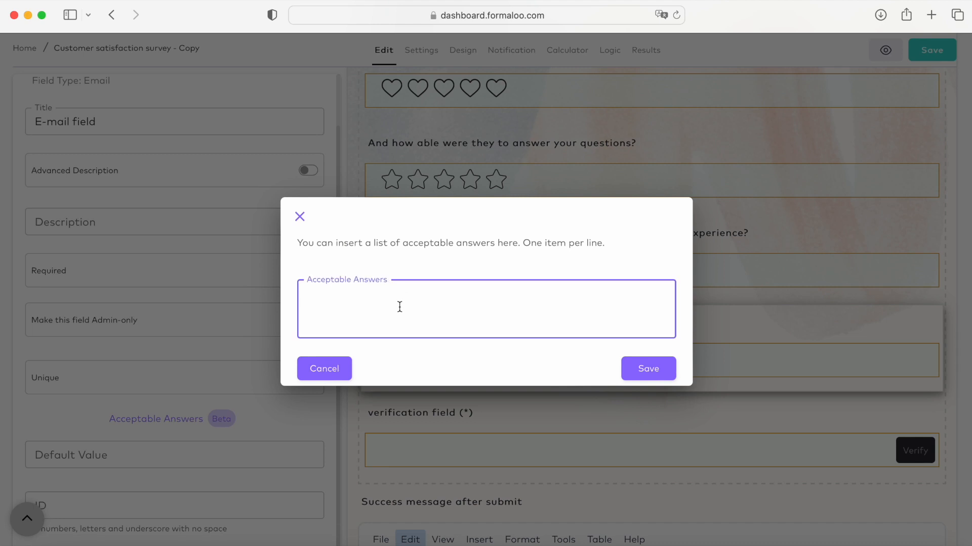
pyautogui.write('lisa@simpson.com')
pyautogui.press('Return')
pyautogui.write('bart')
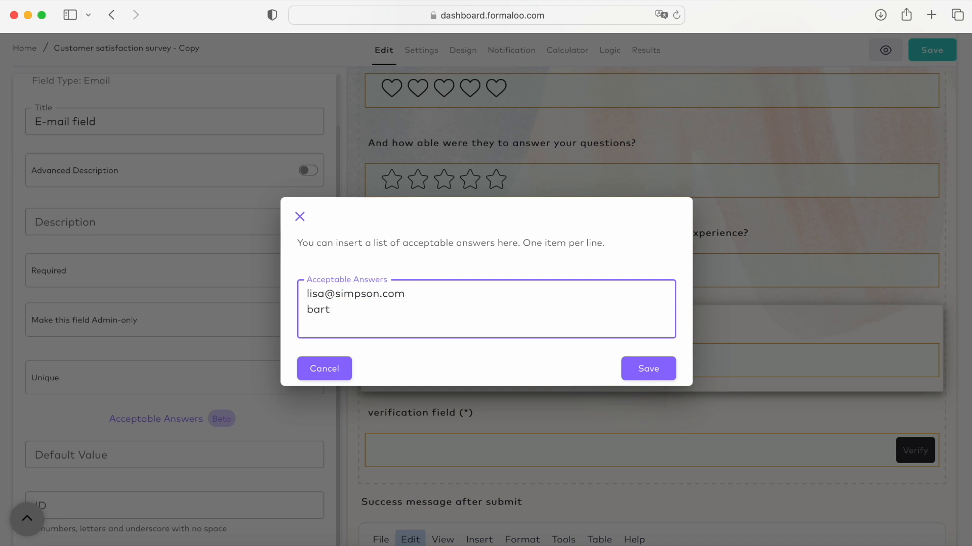
pyautogui.write('@simpson.com')
pyautogui.click(636, 369)
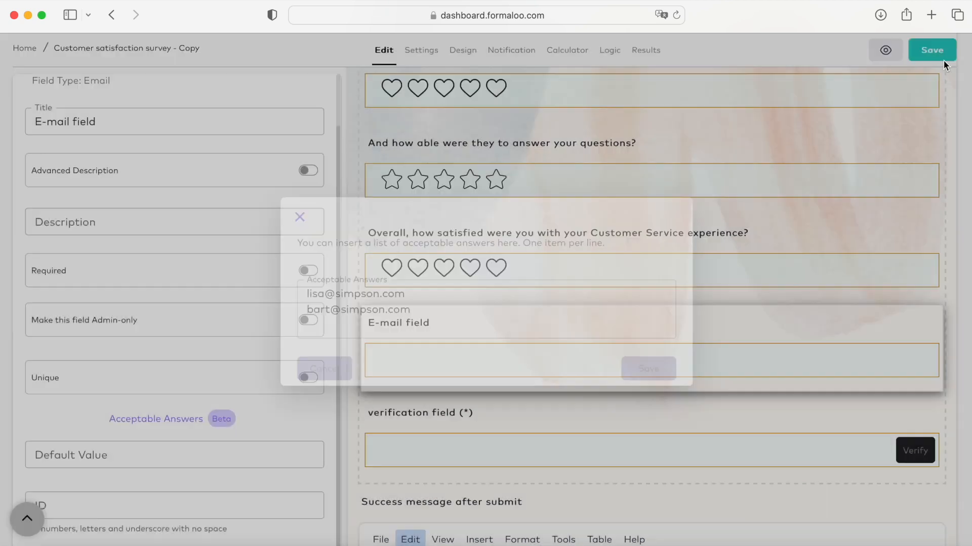
# Step: Preview the form, skip ahead to the E-mail field and test it with an address missing from the acceptable answers
pyautogui.click(887, 52)
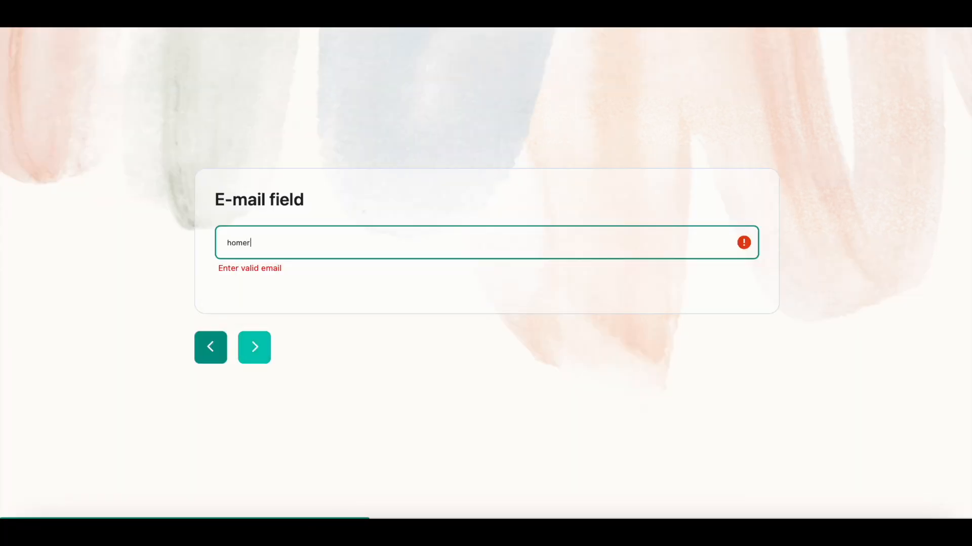
pyautogui.write('simpson.com')
pyautogui.click(722, 347)
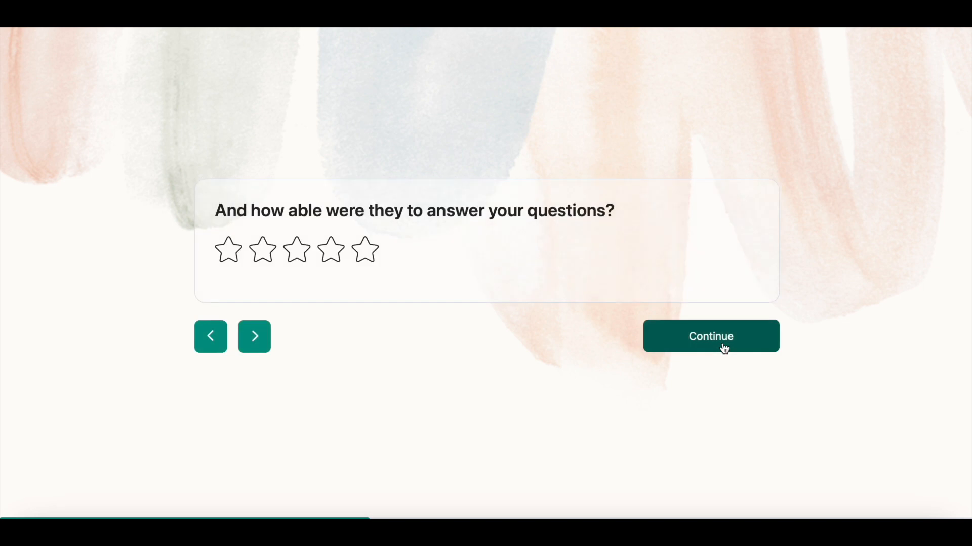
pyautogui.click(722, 348)
pyautogui.click(723, 348)
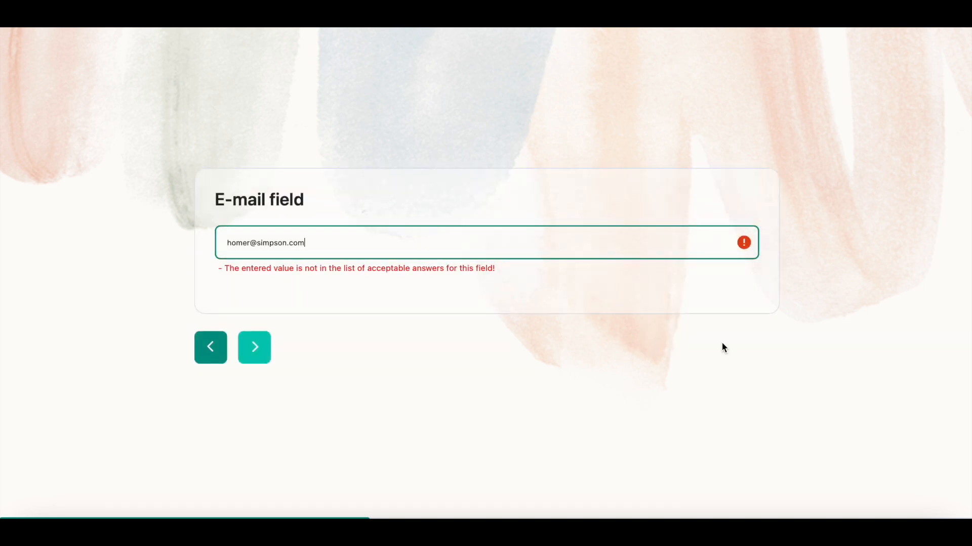
pyautogui.moveTo(497, 265); pyautogui.dragTo(196, 272)
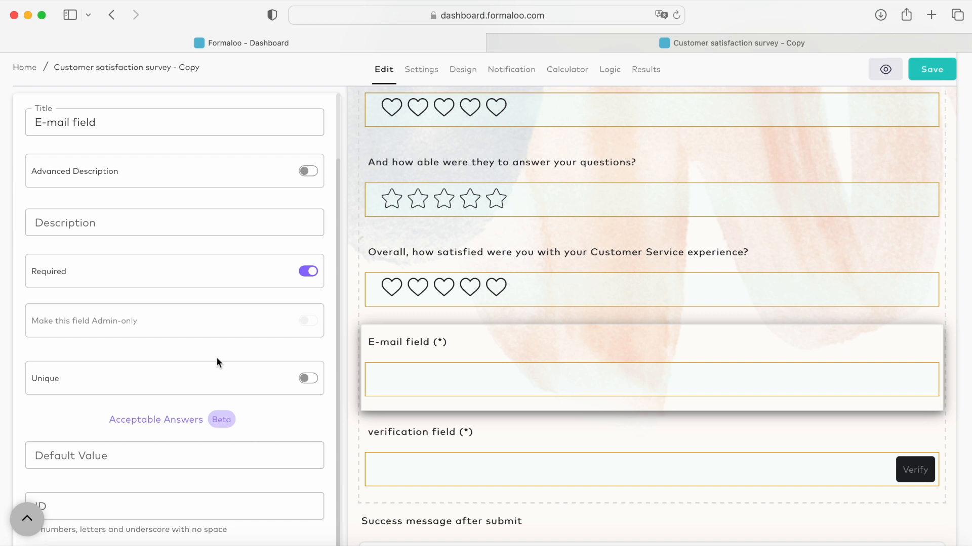
# Step: Enable the Limit one entry per IP option in the form's settings
pyautogui.click(427, 75)
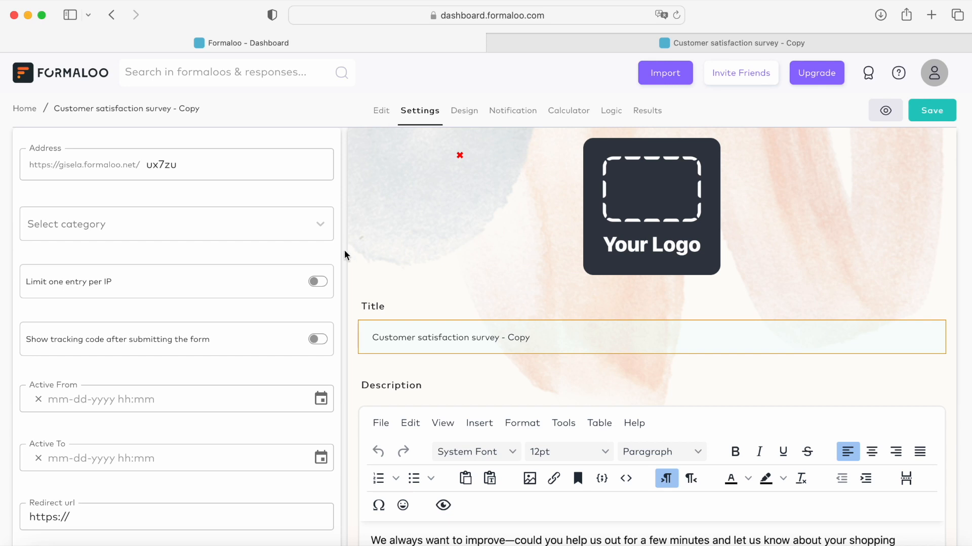
pyautogui.click(318, 283)
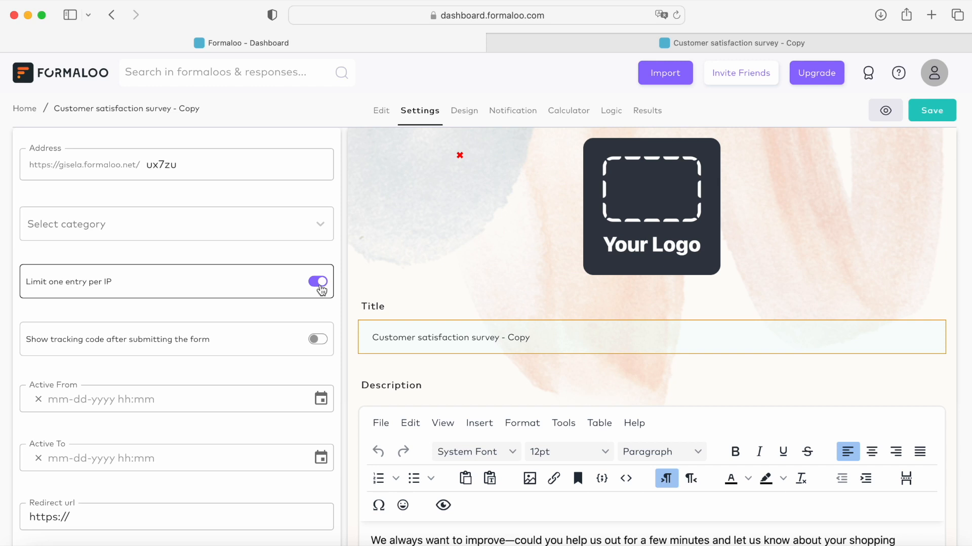
# Step: Add a required Text field titled "Passcode" as the first field, above the introductory section
pyautogui.click(382, 111)
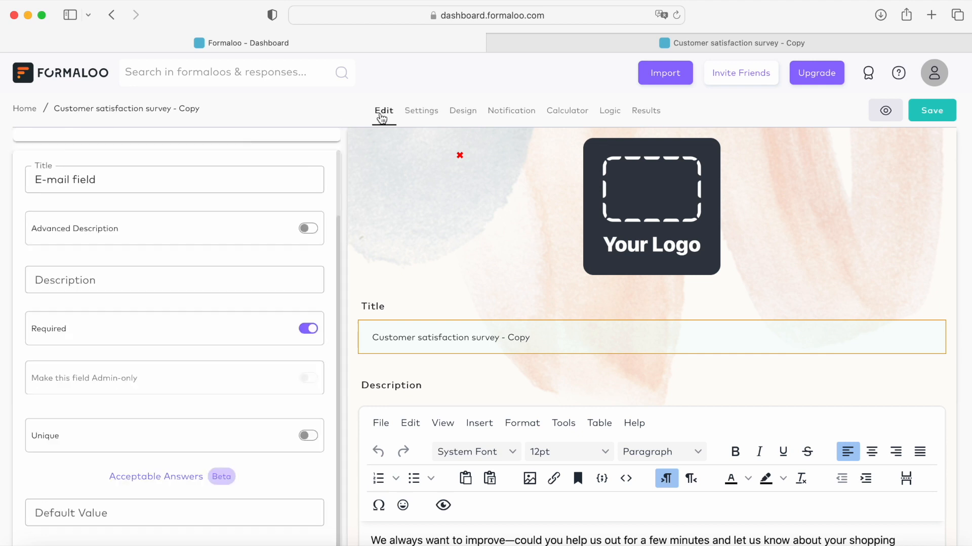
pyautogui.click(61, 155)
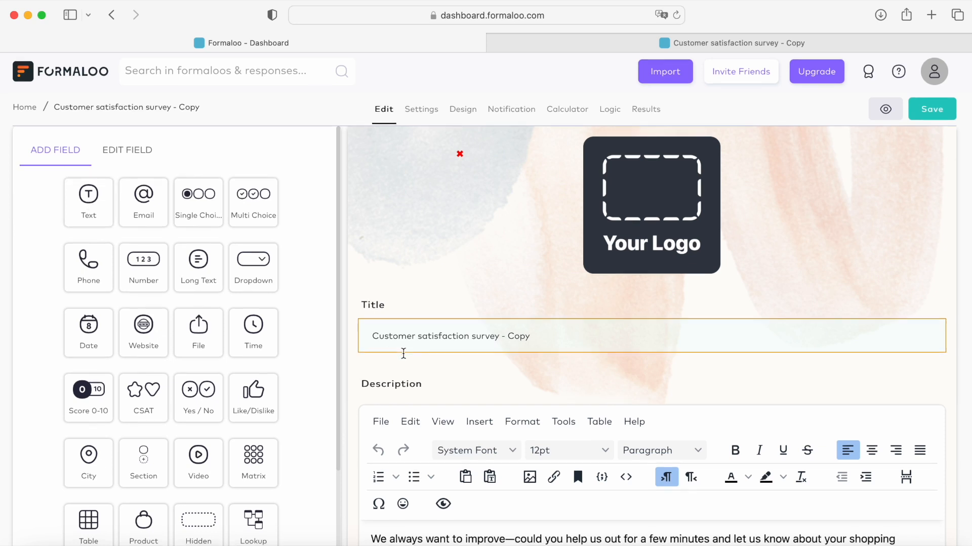
pyautogui.scroll(-5, 403, 506)
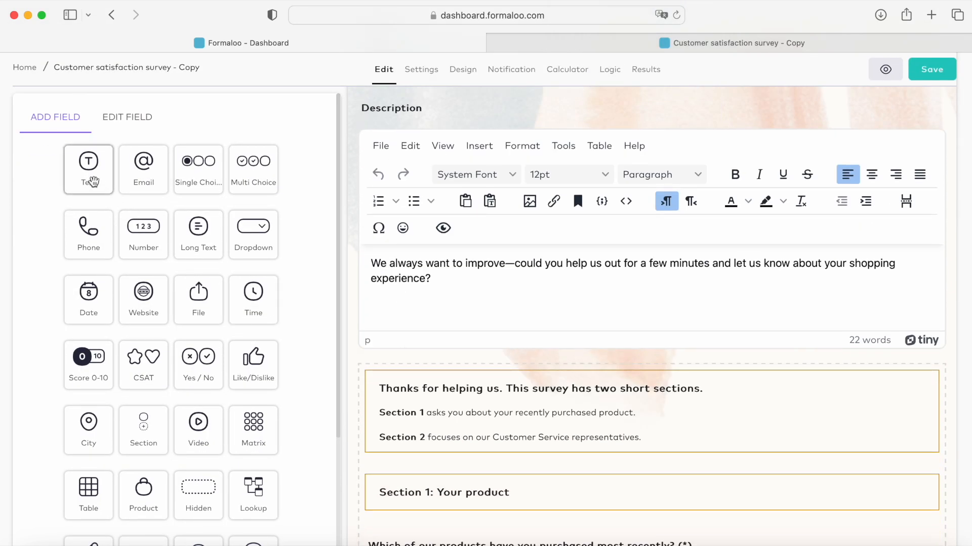
pyautogui.moveTo(94, 183); pyautogui.dragTo(396, 400)
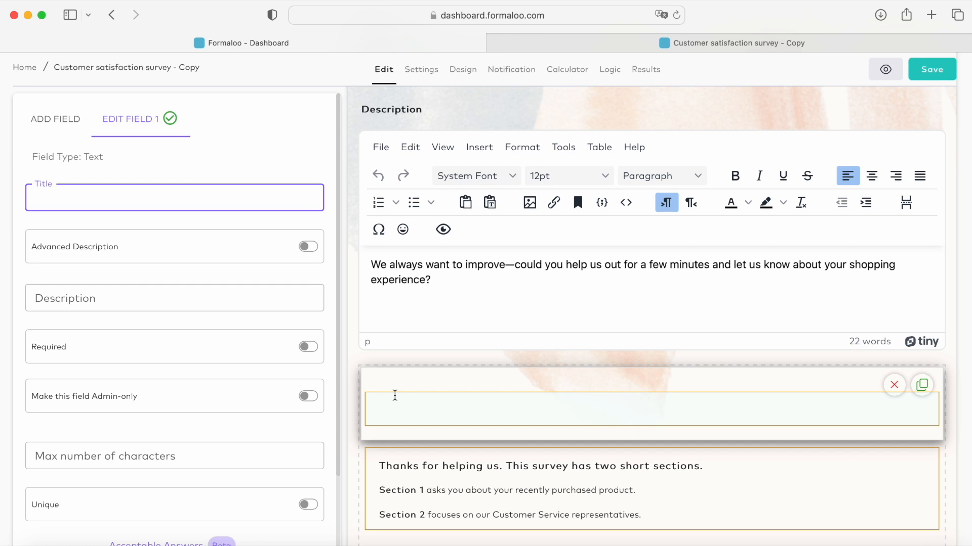
pyautogui.write('Passcode')
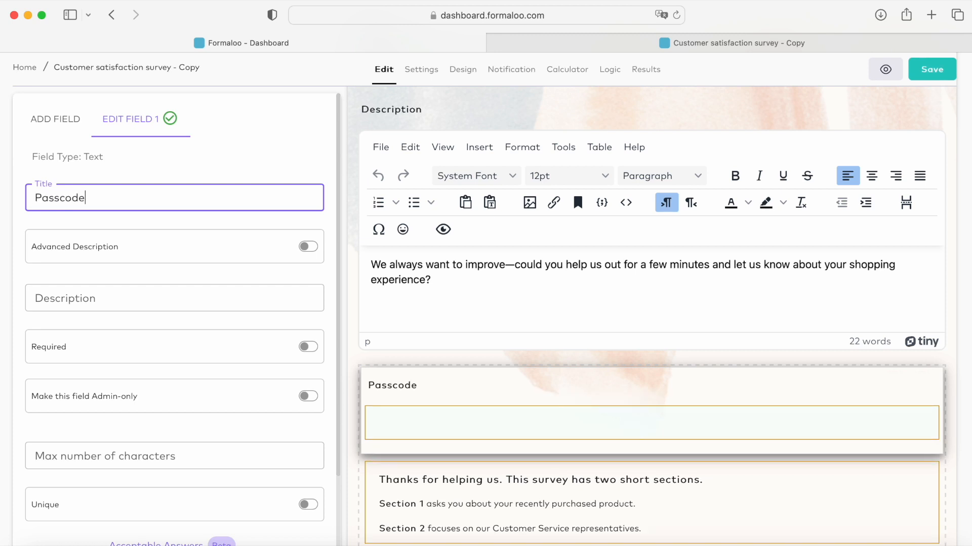
pyautogui.click(309, 348)
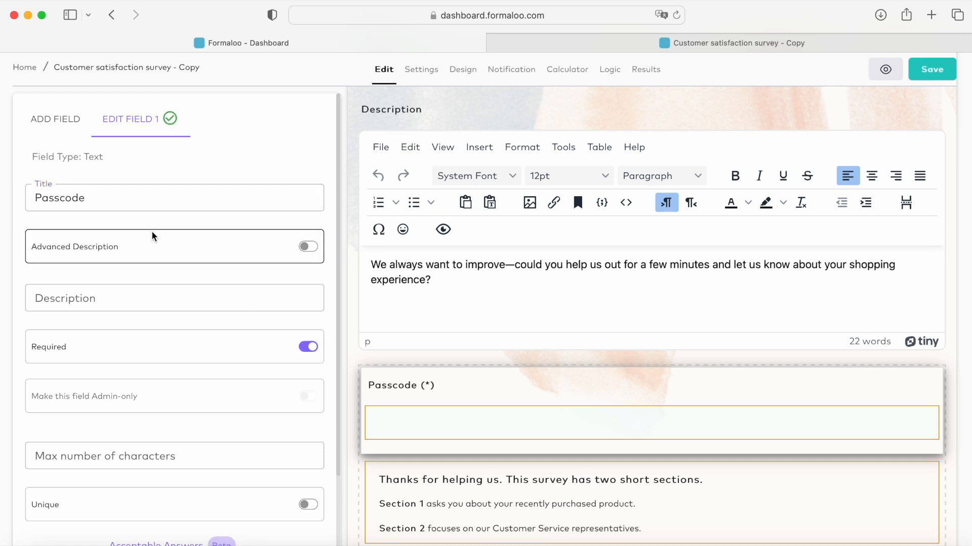
# Step: Add a Section titled "Welcome ! Let's submit the form !" directly below the Passcode field
pyautogui.click(73, 130)
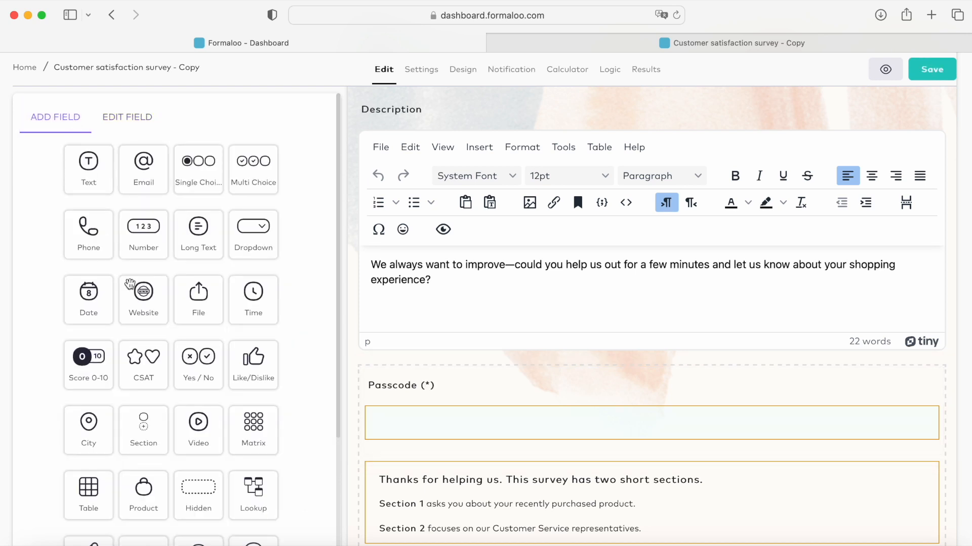
pyautogui.scroll(-1, 157, 335)
pyautogui.scroll(-2, 157, 335)
pyautogui.moveTo(144, 344); pyautogui.dragTo(416, 400)
pyautogui.write("Welcome ! Let's submit the form")
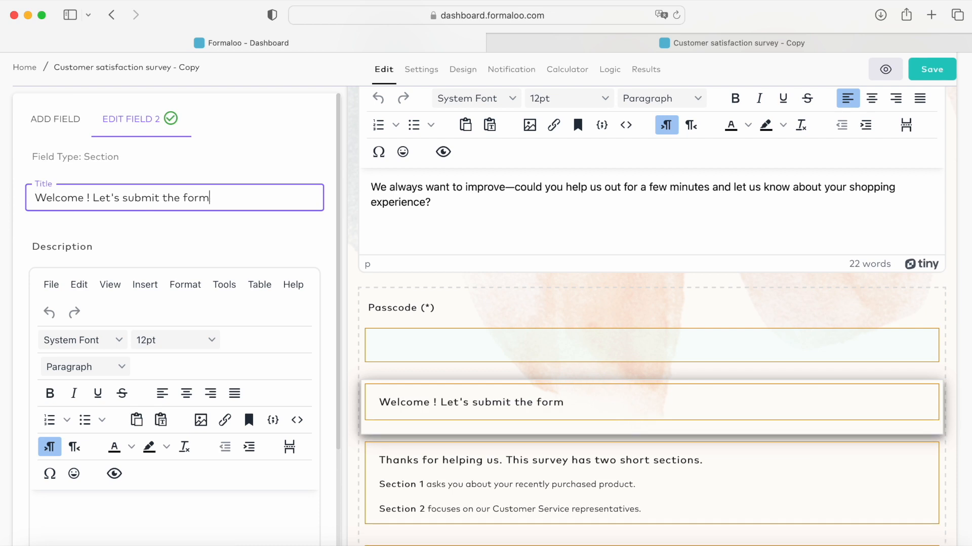
pyautogui.write('!')
# Step: Add another Section titled "The passcode is wrong !" below the welcome section
pyautogui.click(55, 119)
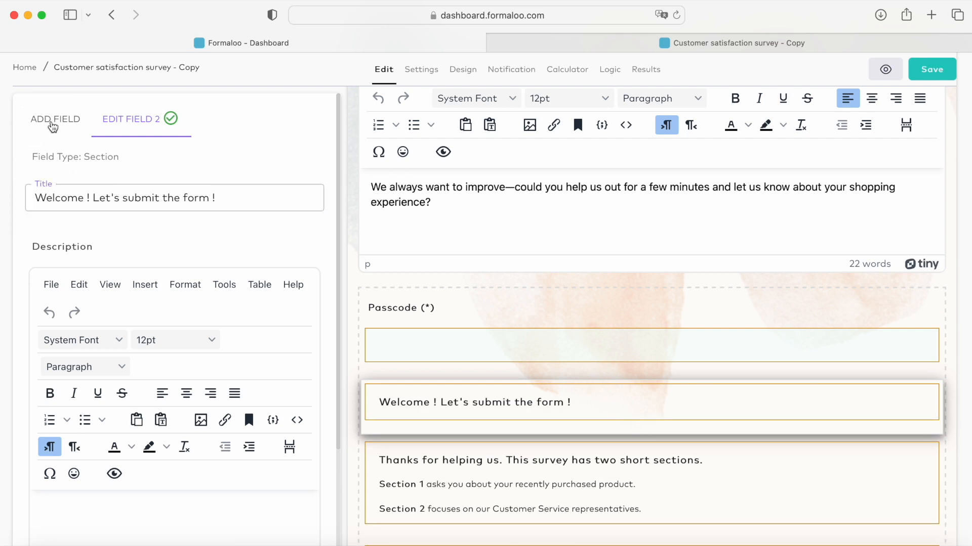
pyautogui.moveTo(144, 428); pyautogui.dragTo(428, 429)
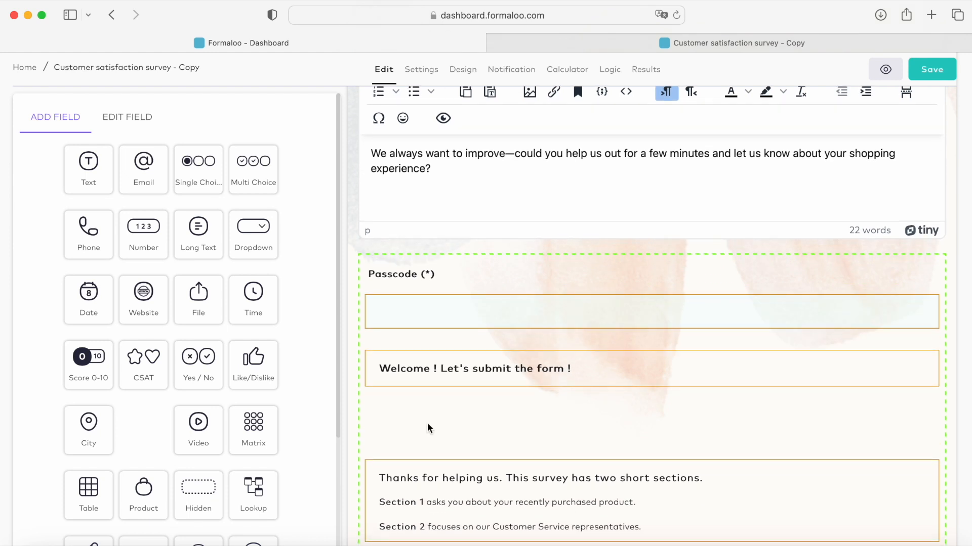
pyautogui.moveTo(428, 428); pyautogui.dragTo(428, 429)
pyautogui.write('The passcode is wrong !')
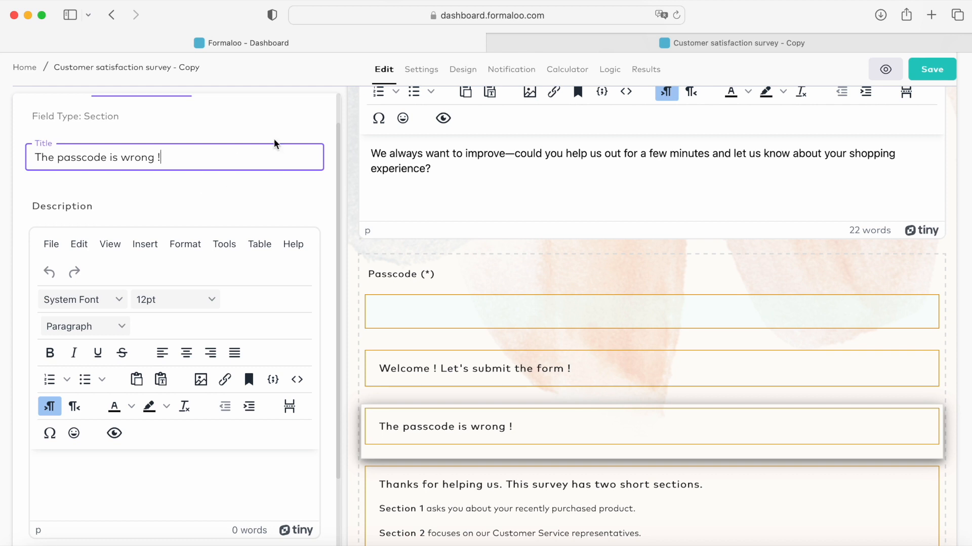
# Step: In Advanced Logic, add a Passcode condition: if it is equal to the chosen passcode, jump to "Welcome ! Let's submit the form !"
pyautogui.click(610, 69)
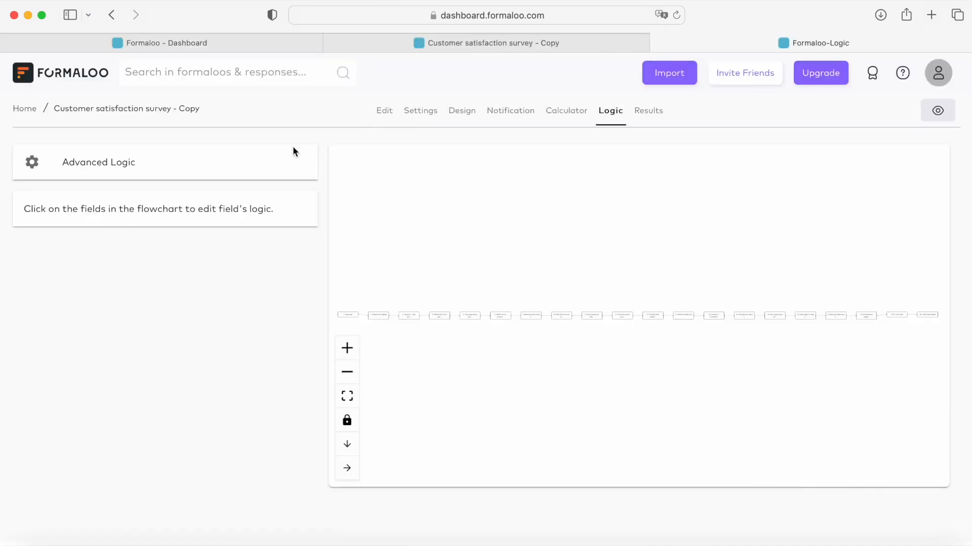
pyautogui.click(250, 160)
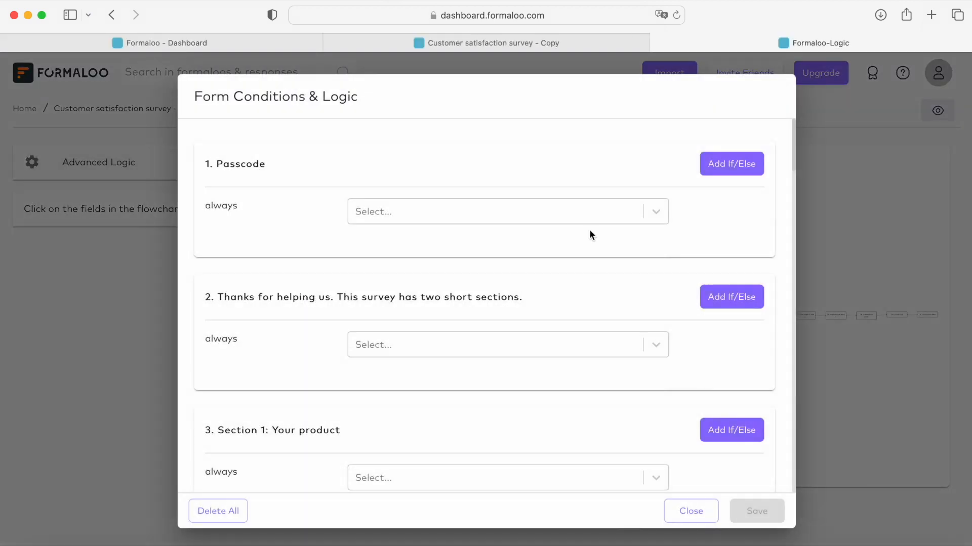
pyautogui.click(707, 173)
pyautogui.click(327, 254)
pyautogui.click(422, 260)
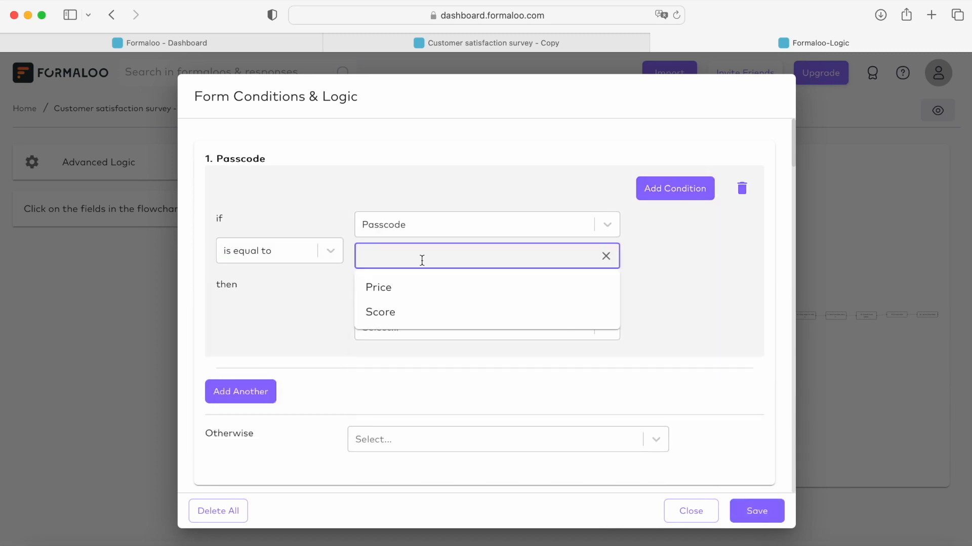
pyautogui.write('code123')
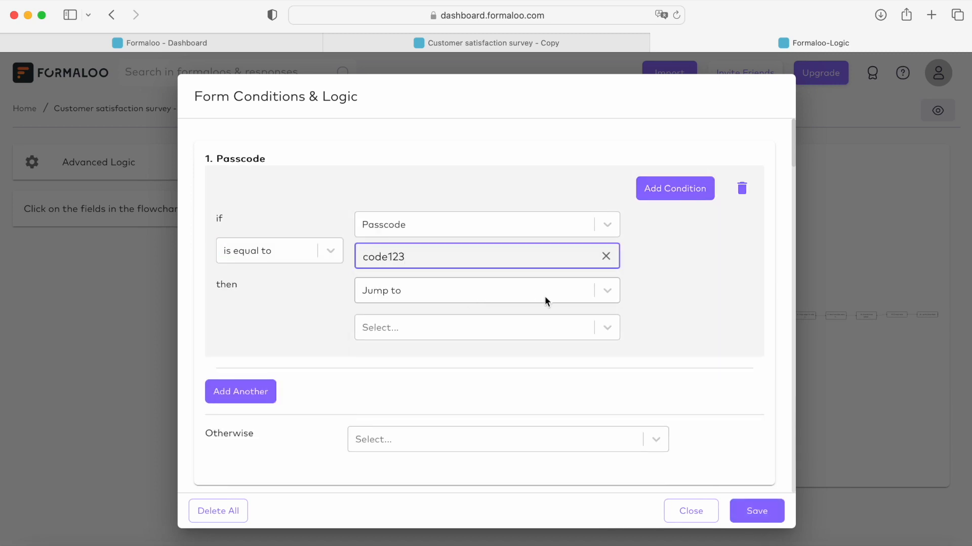
pyautogui.click(610, 328)
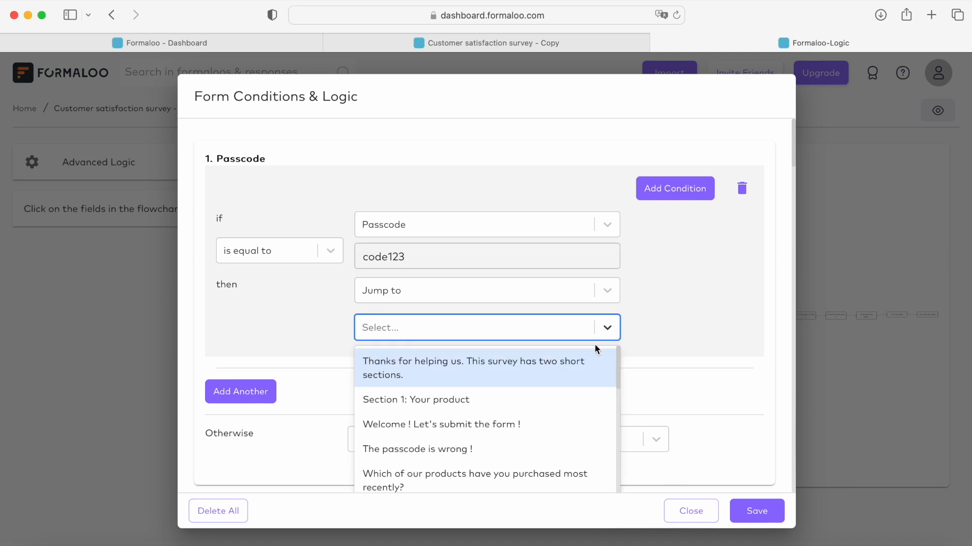
pyautogui.click(553, 424)
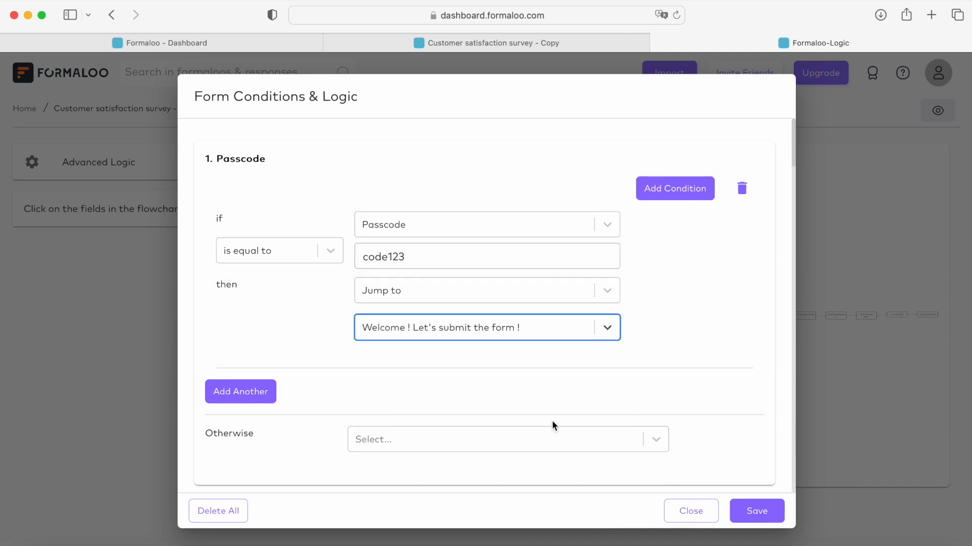
# Step: Set the Passcode rule's Otherwise action to jump to the section "The passcode is wrong !"
pyautogui.scroll(-1, 552, 422)
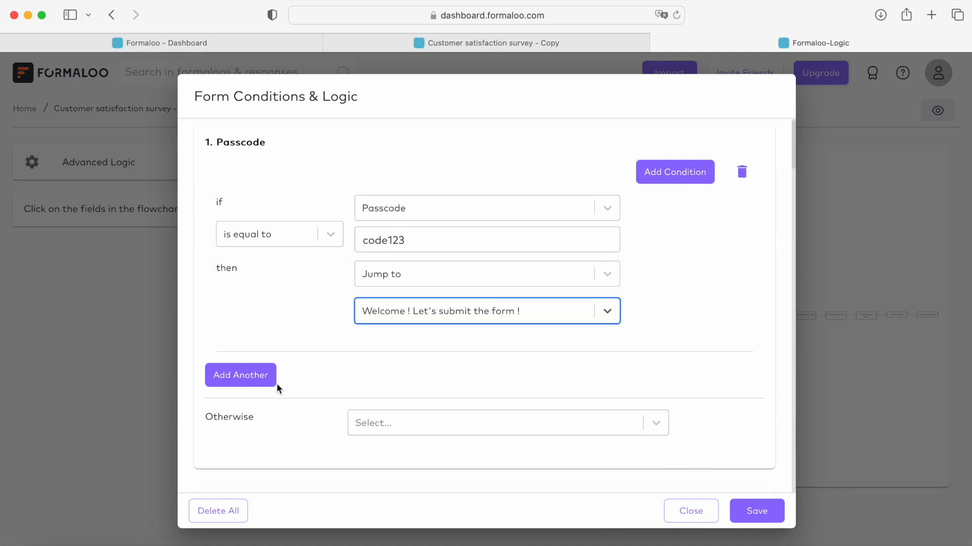
pyautogui.scroll(-2, 317, 406)
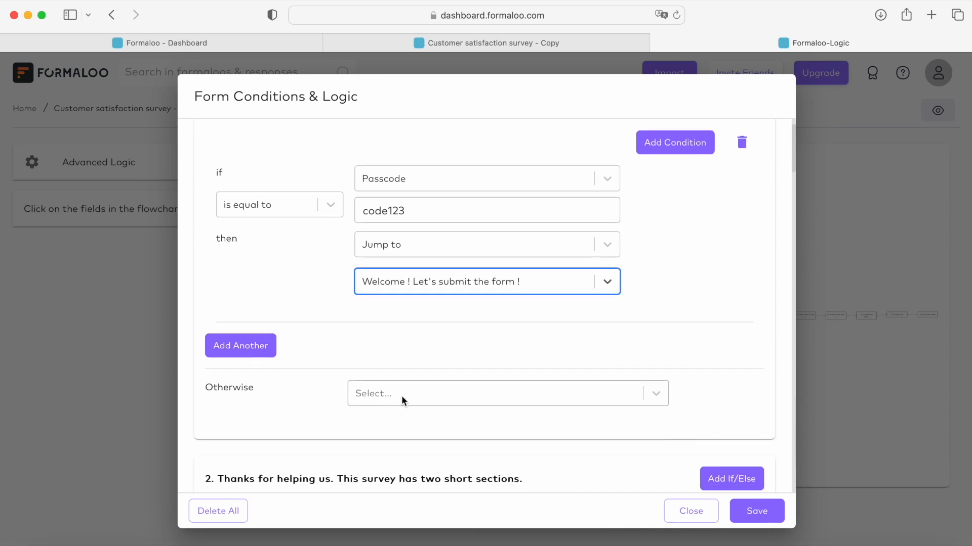
pyautogui.click(657, 394)
pyautogui.scroll(-5, 657, 394)
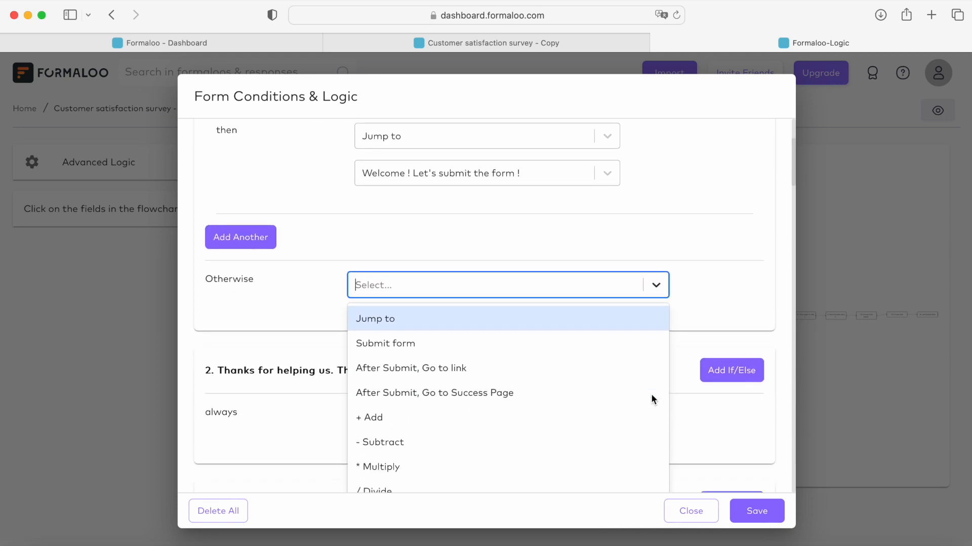
pyautogui.click(611, 281)
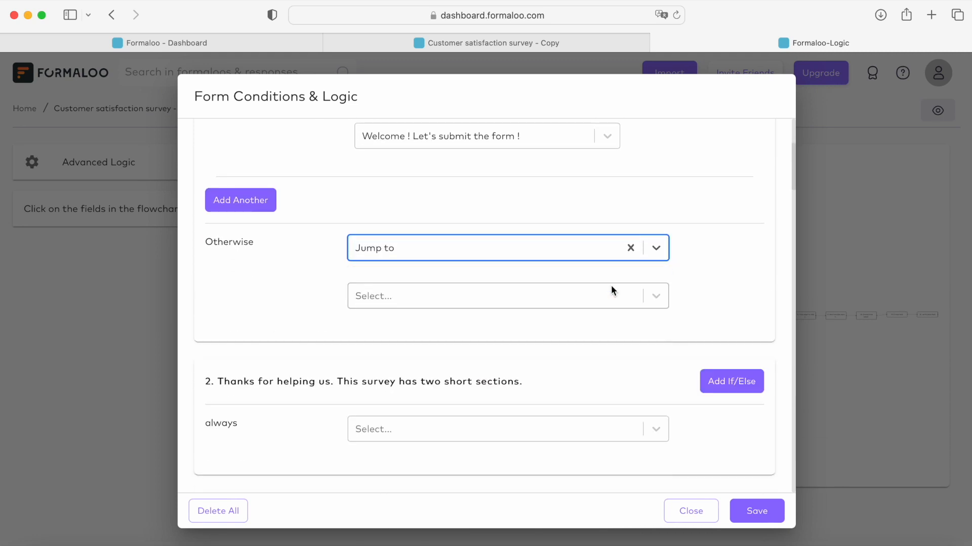
pyautogui.click(657, 296)
pyautogui.click(623, 353)
# Step: Make the "Welcome ! Let's submit the form !" section always jump to the E-mail field
pyautogui.scroll(-6, 658, 319)
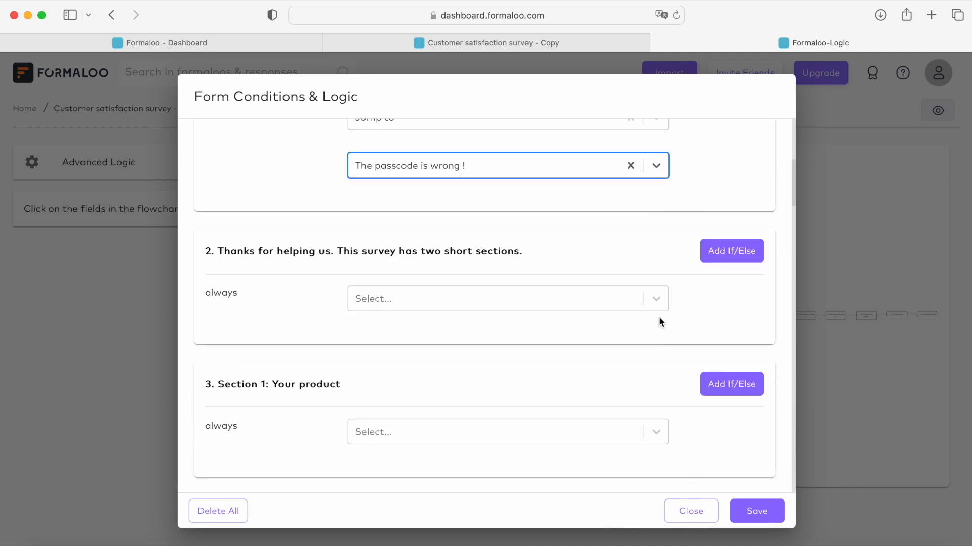
pyautogui.scroll(-2, 660, 322)
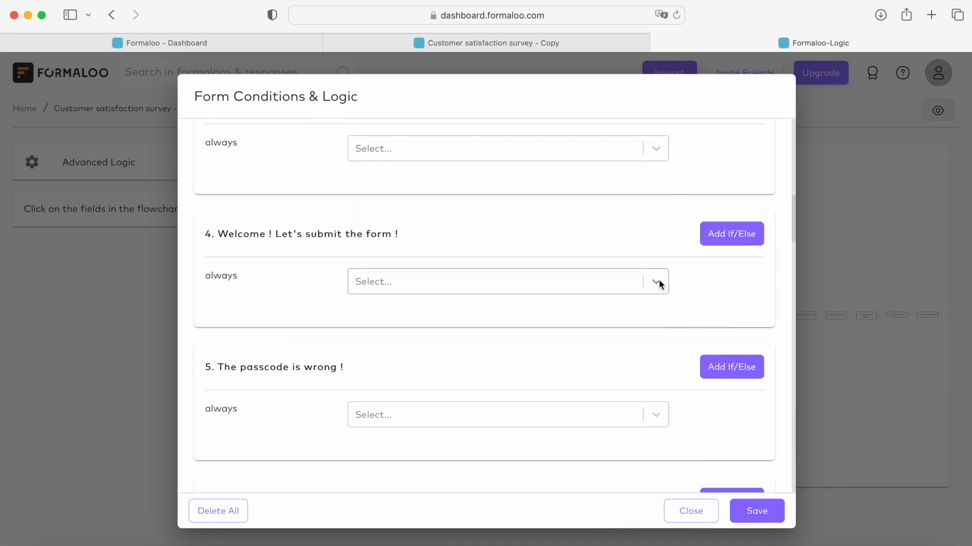
pyautogui.click(658, 282)
pyautogui.click(634, 314)
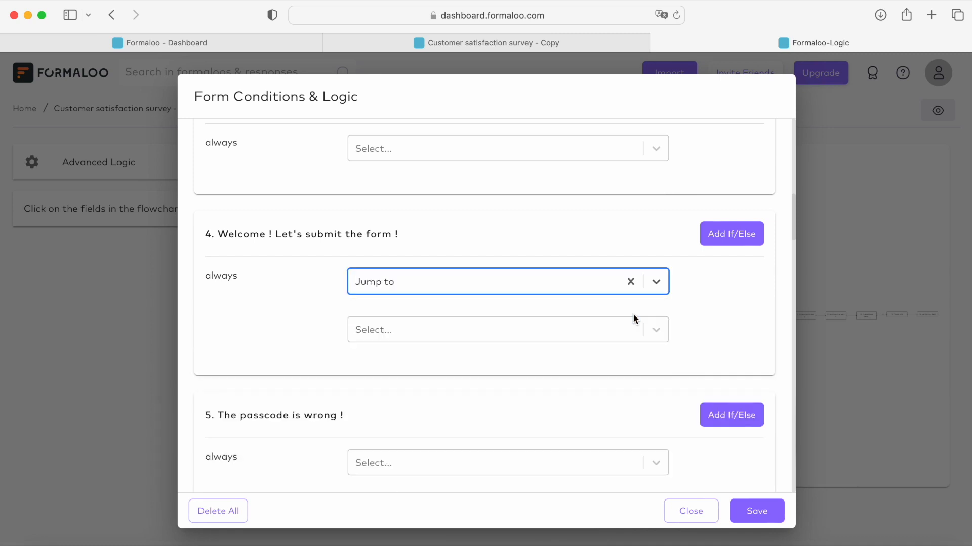
pyautogui.click(655, 330)
pyautogui.scroll(-2, 654, 327)
pyautogui.scroll(-6, 645, 339)
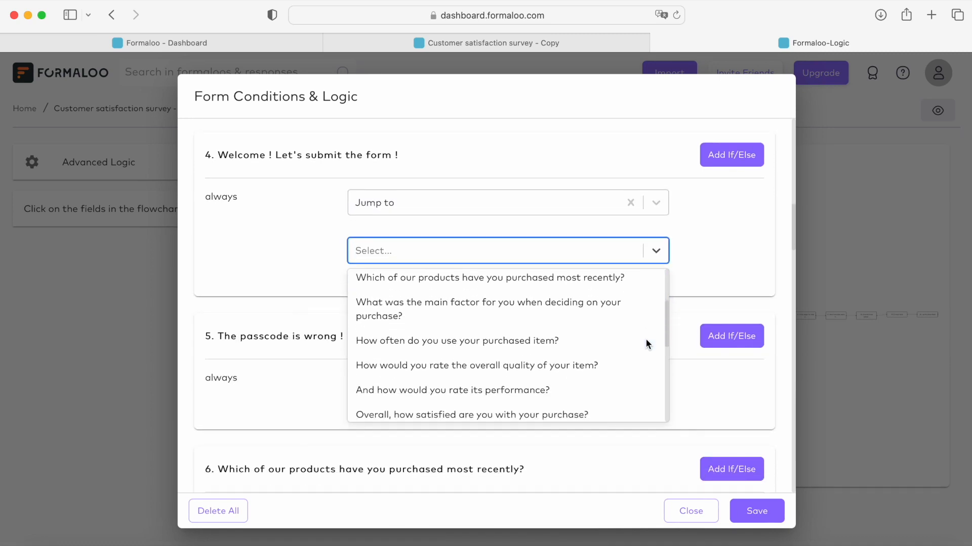
pyautogui.scroll(-3, 645, 339)
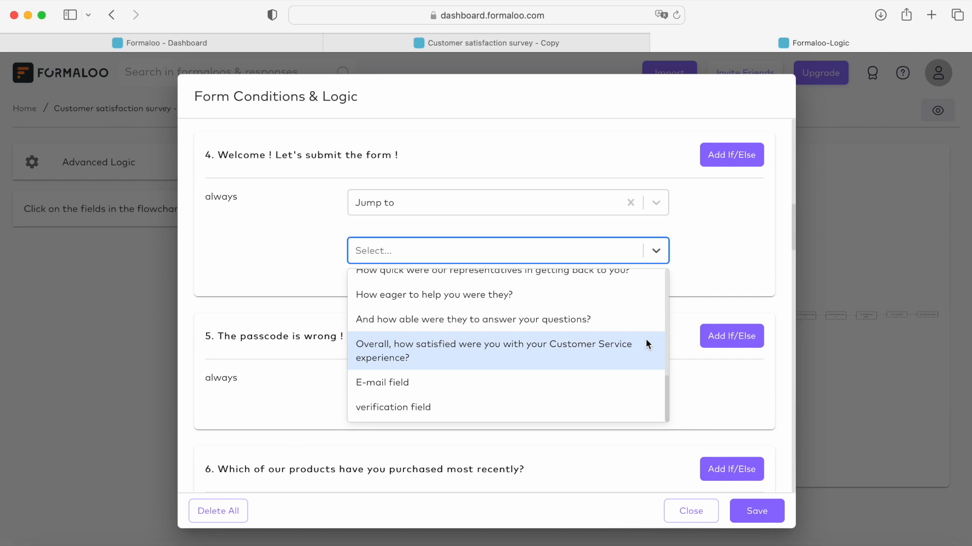
pyautogui.click(620, 378)
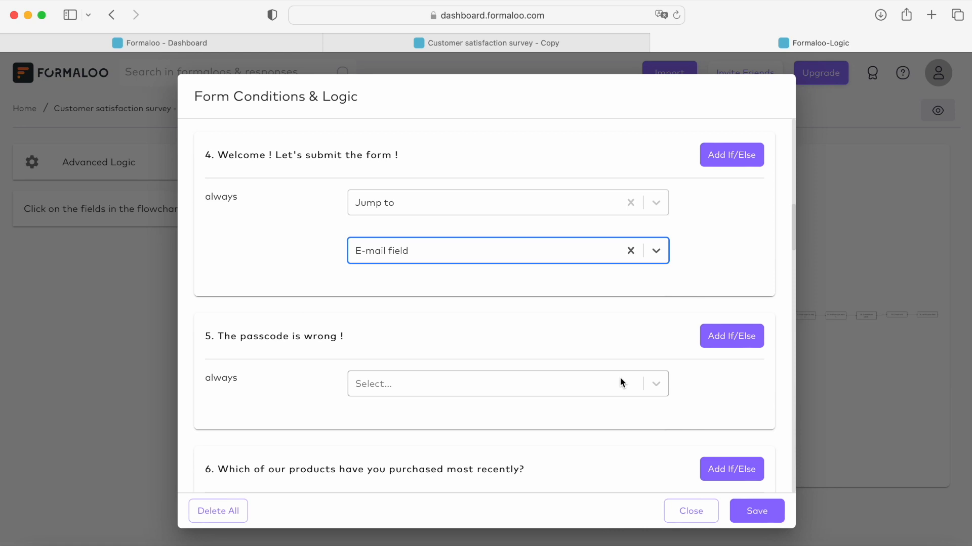
# Step: Make the "The passcode is wrong !" section always jump to the Passcode field and save the form logic
pyautogui.scroll(-1, 637, 369)
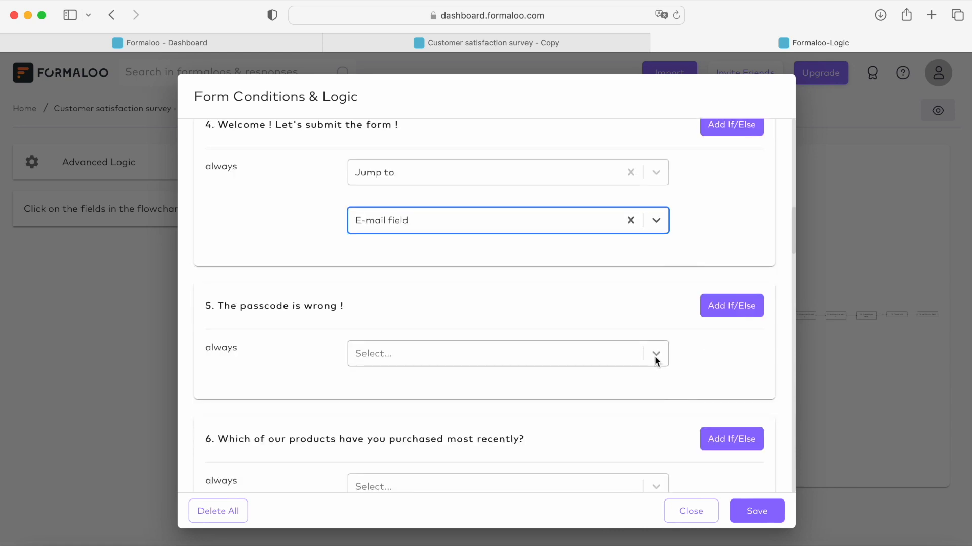
pyautogui.click(654, 357)
pyautogui.click(624, 390)
pyautogui.scroll(-2, 624, 390)
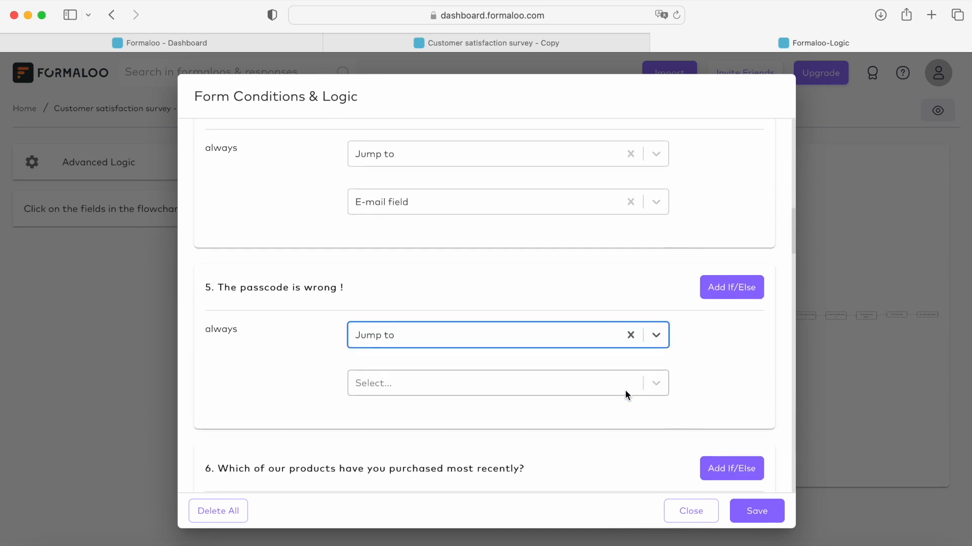
pyautogui.click(656, 356)
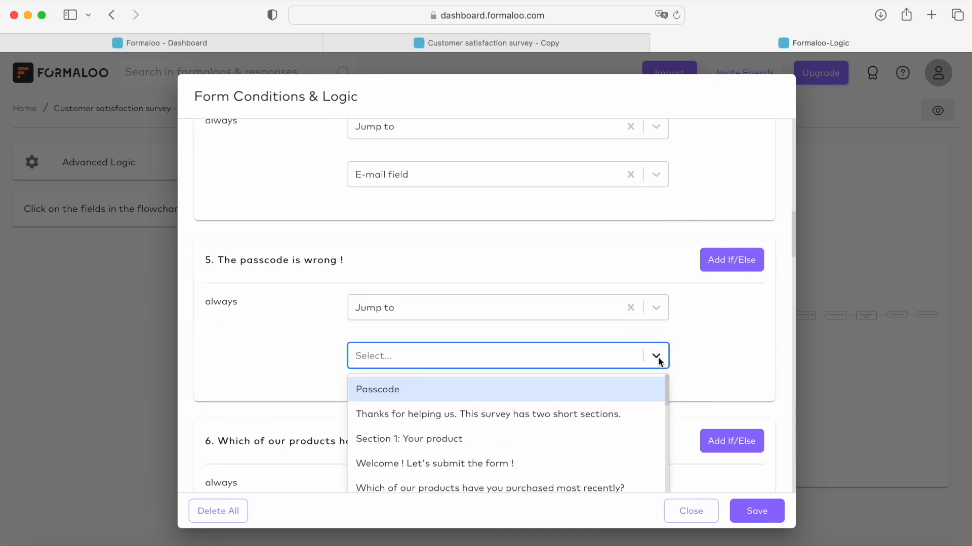
pyautogui.click(639, 388)
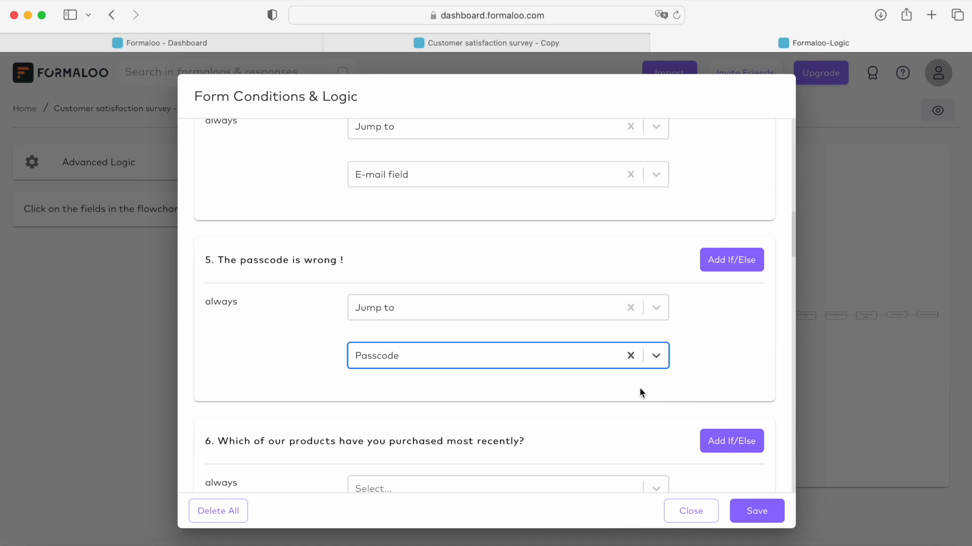
pyautogui.scroll(-1, 641, 392)
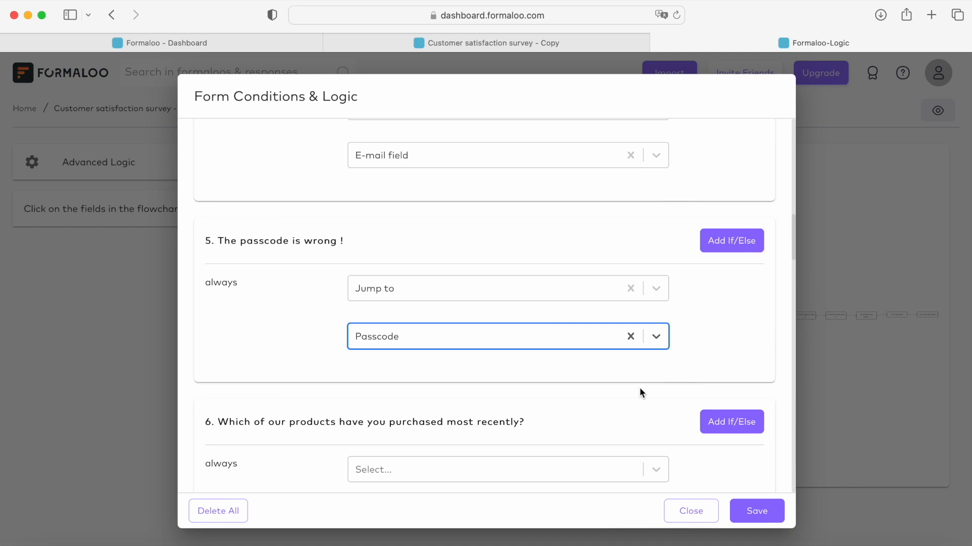
pyautogui.click(752, 516)
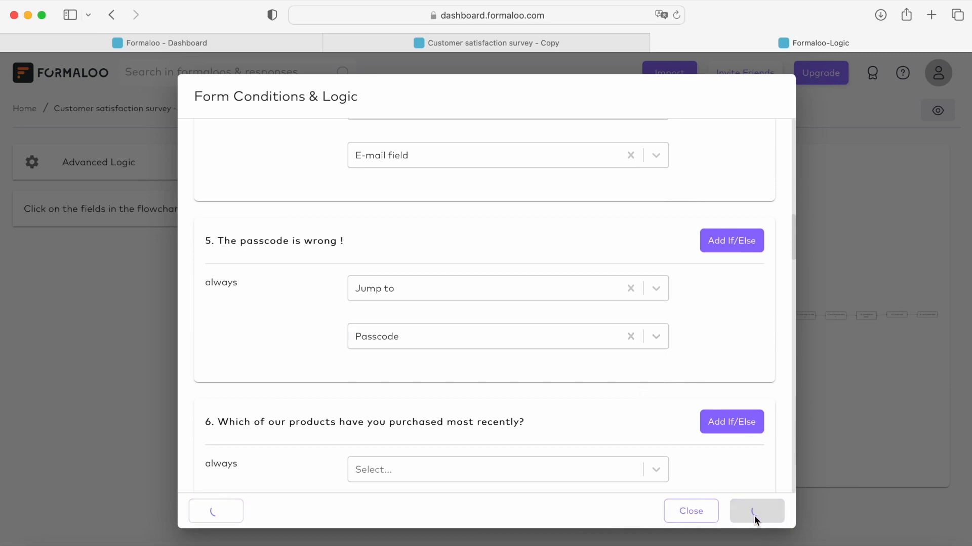